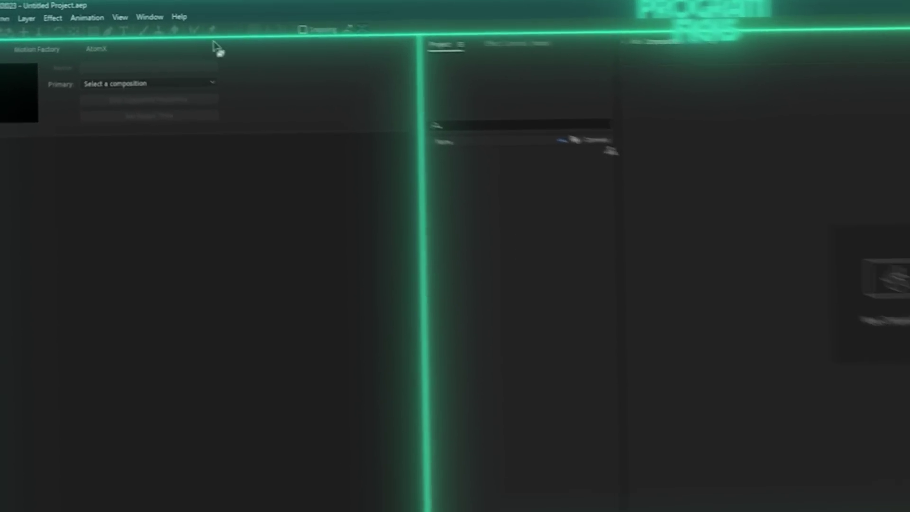
Open the Motion Bro extension panel, go to its Packs view and start loading a .list file.
left_click(135, 9)
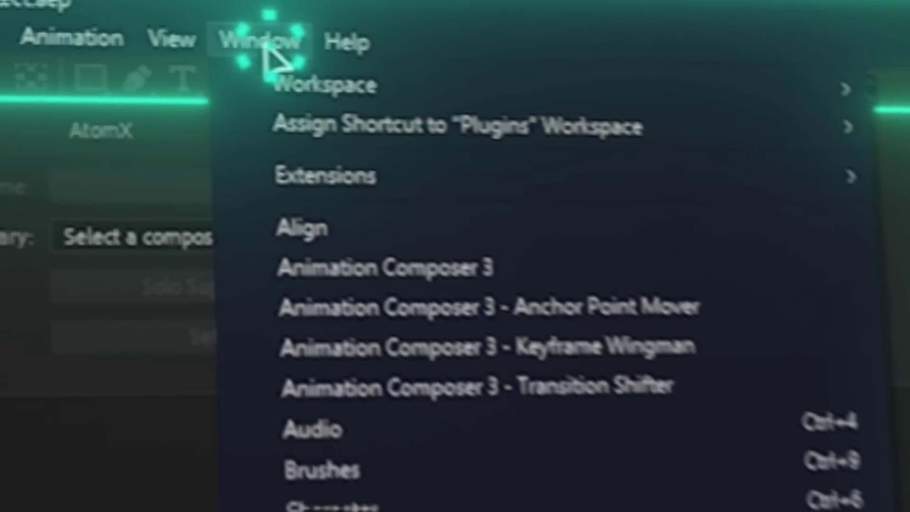
mouse_move(815, 183)
left_click(890, 216)
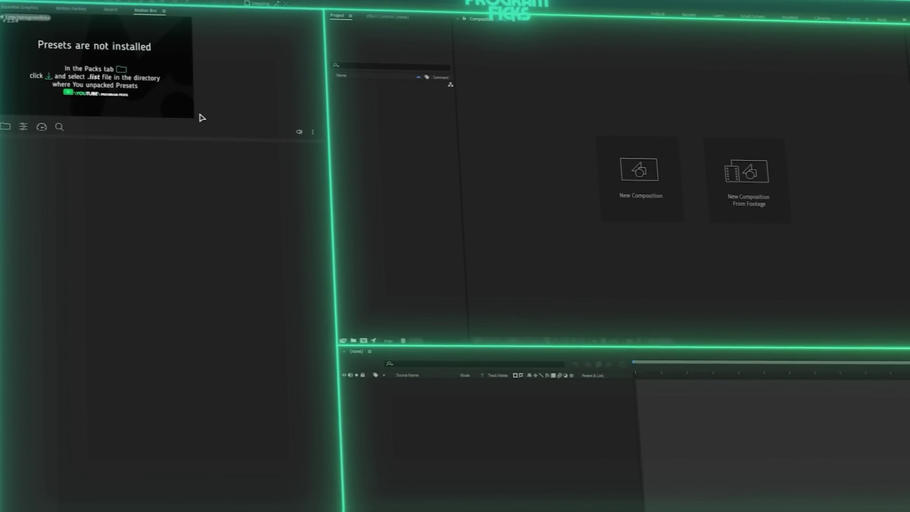
left_click(5, 125)
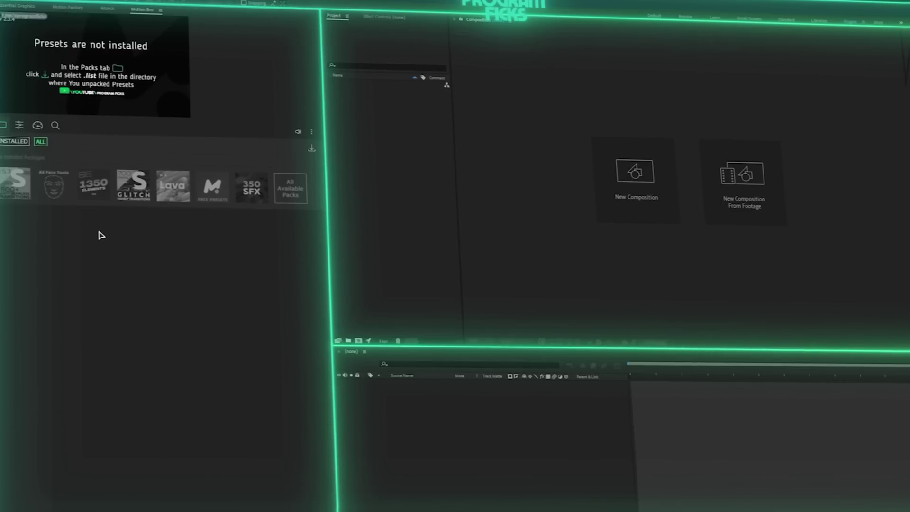
left_click(311, 148)
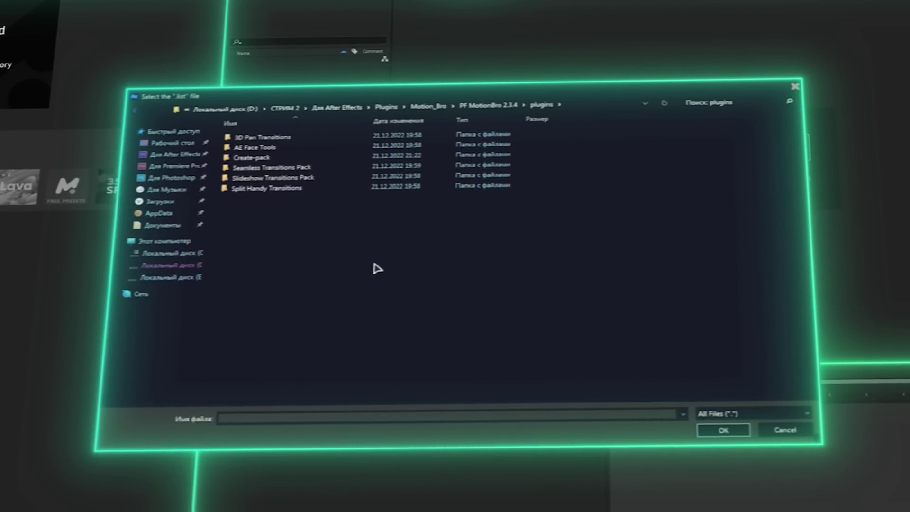
Enter 'HST V6.1 Cracked.list' and open the Seamless Transitions Pack folder to install the packs.
type("HST V6.1 Cracked.list")
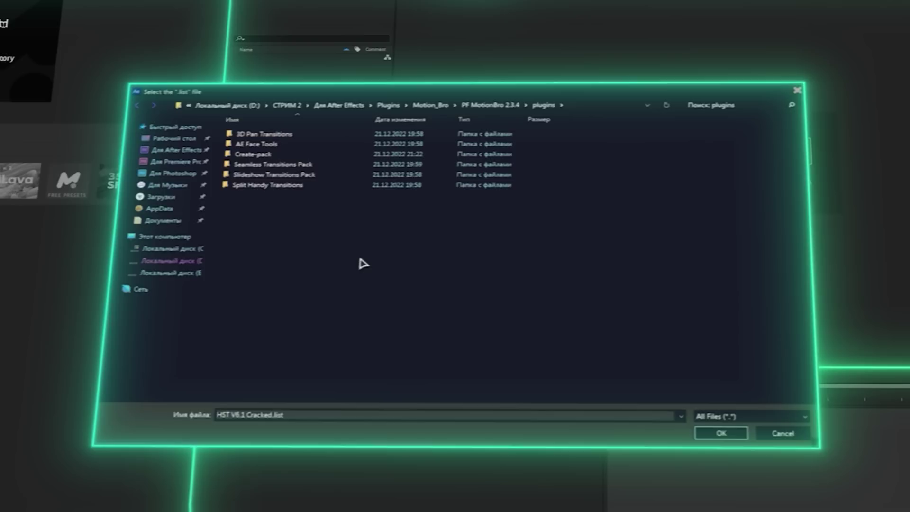
double_click(272, 164)
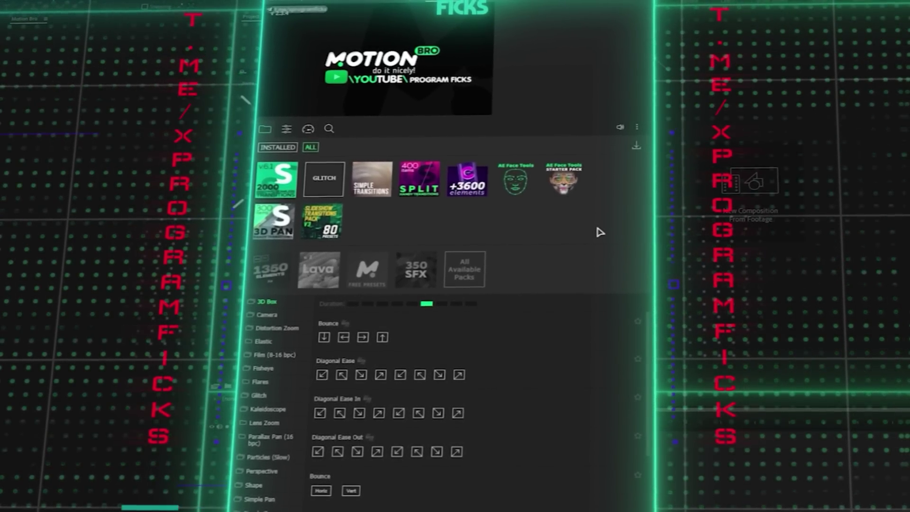
Expand the Camera category, return to 3D Box, then browse the +3600 elements pack.
left_click(275, 315)
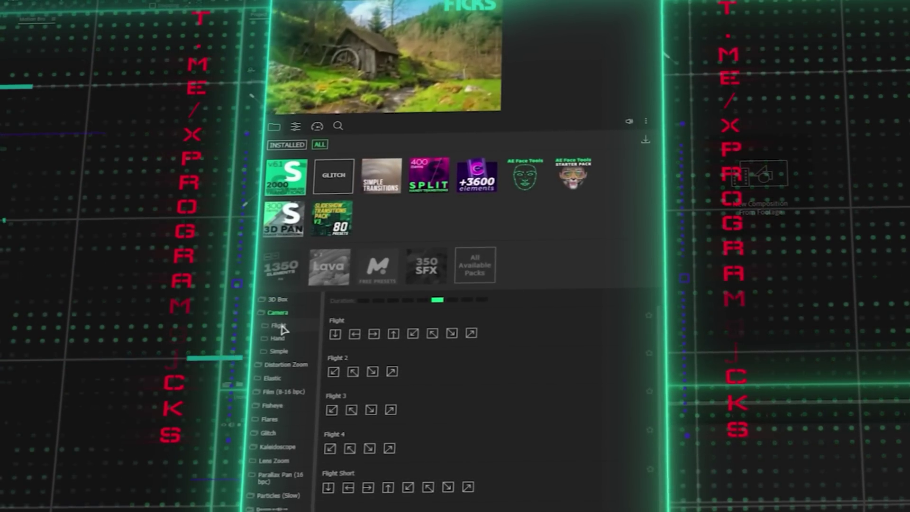
left_click(278, 299)
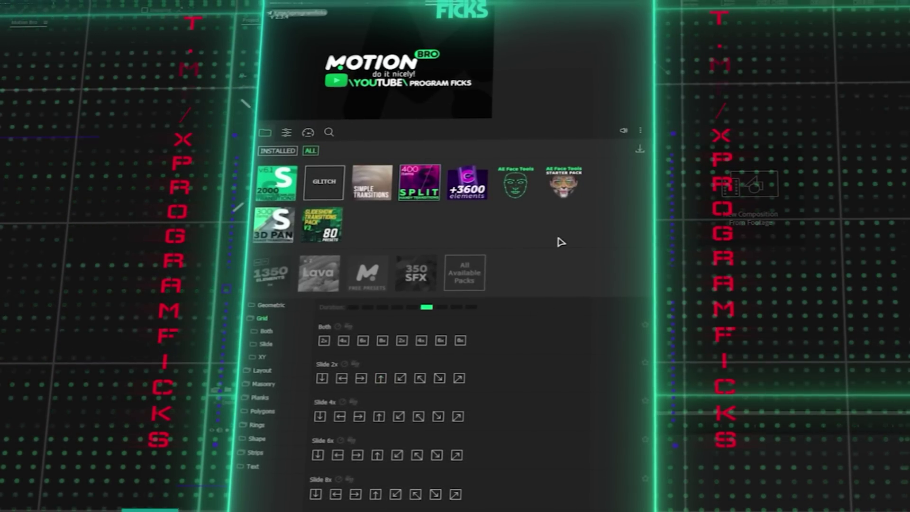
left_click(469, 197)
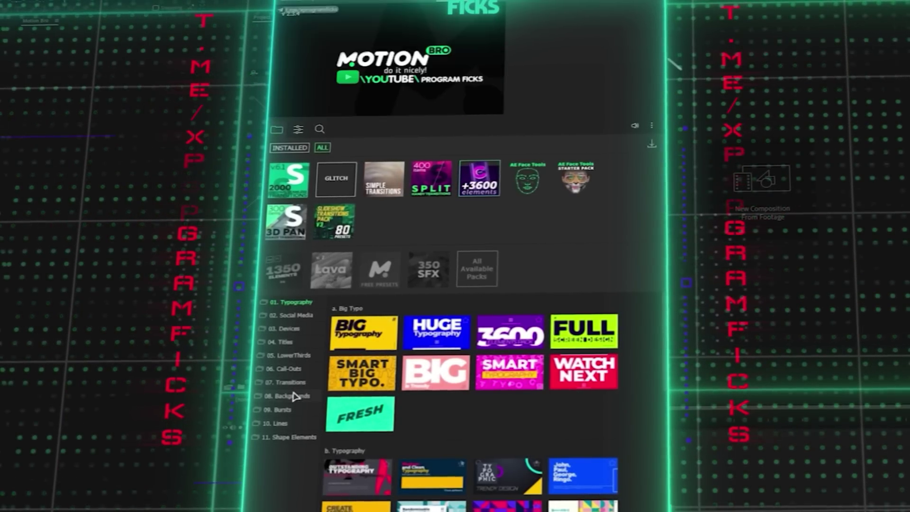
Browse the AE Face Tools pack before returning to the 3D Box transitions.
left_click(525, 177)
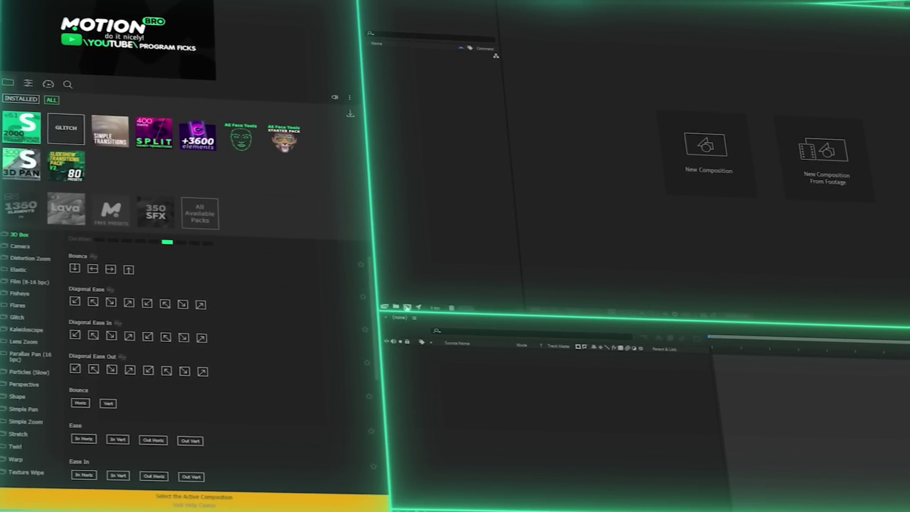
Create Comp 1 at 1920x1080, 60 fps, 30 seconds with default settings.
left_click(407, 307)
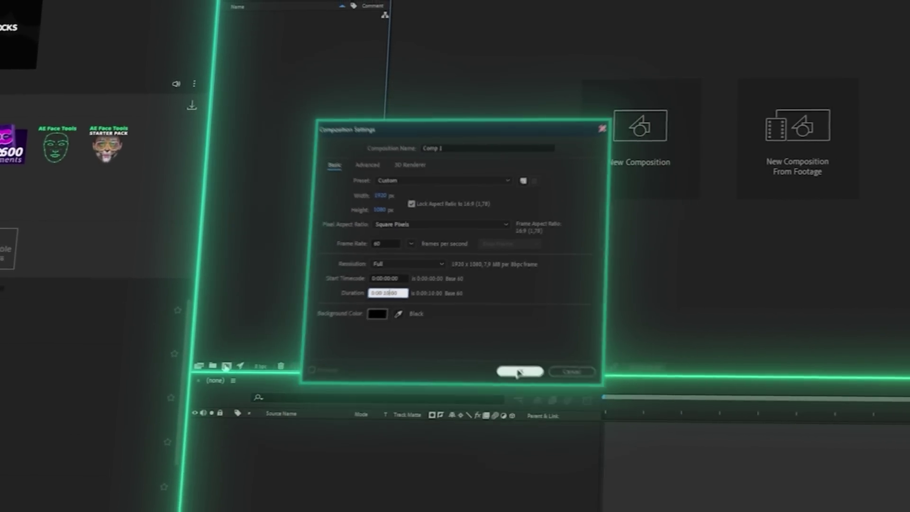
left_click(565, 449)
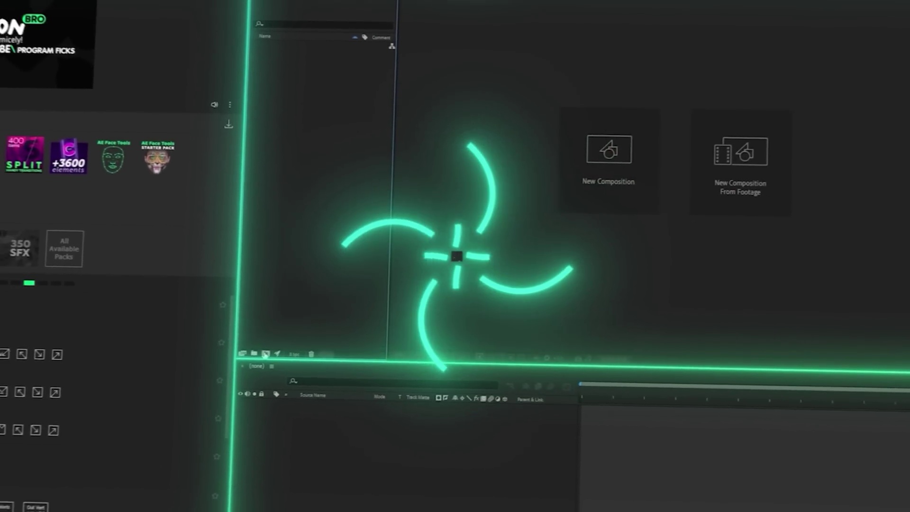